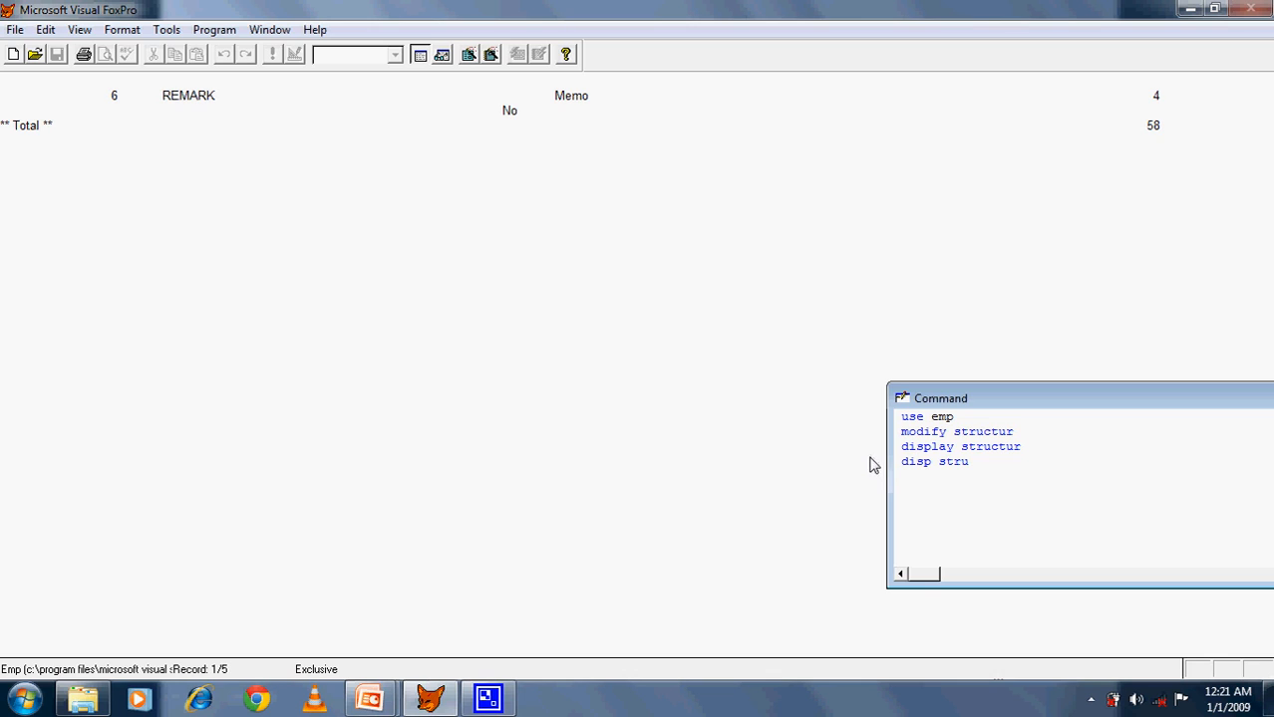
Step: Run the append command to open the Emp table's records for adding and editing
{"action": "type", "text": "appent"}
{"action": "key", "text": "BackSpace"}
{"action": "type", "text": "d"}
{"action": "key", "text": "Return"}
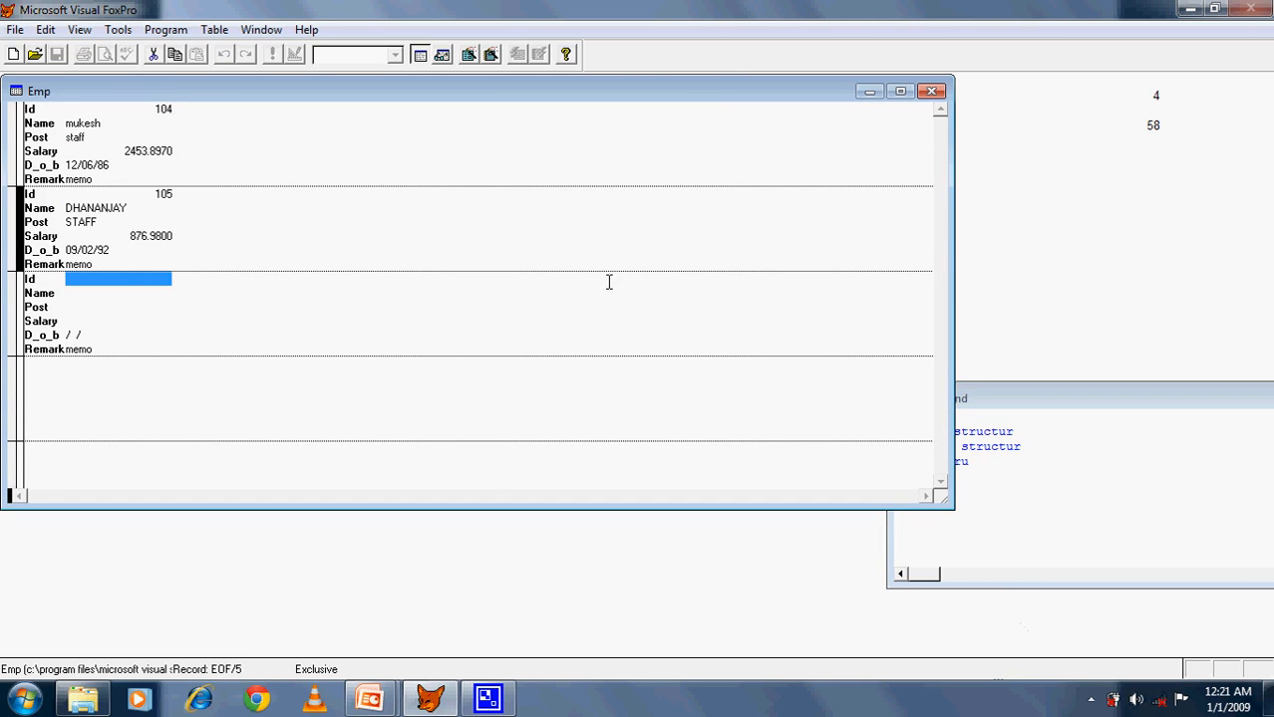
{"action": "scroll", "coordinate": [324, 167], "scroll_direction": "up", "scroll_amount": 3}
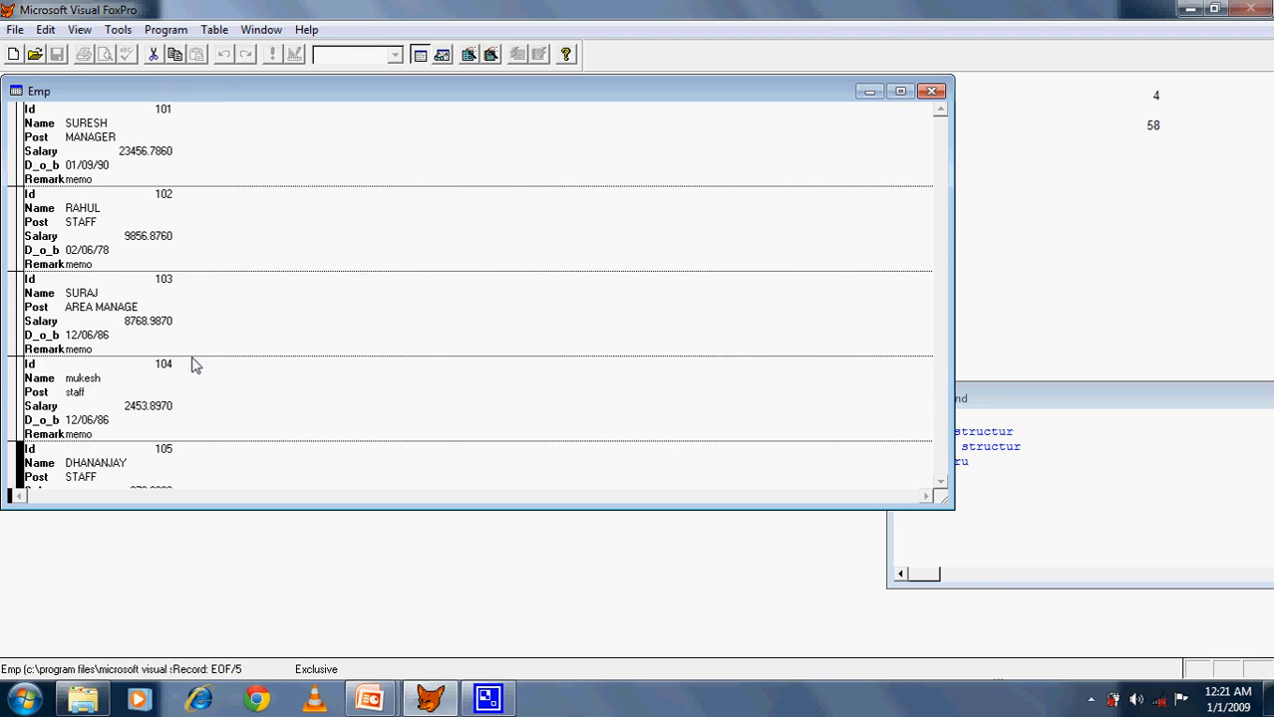
{"action": "scroll", "coordinate": [193, 364], "scroll_direction": "down", "scroll_amount": 3}
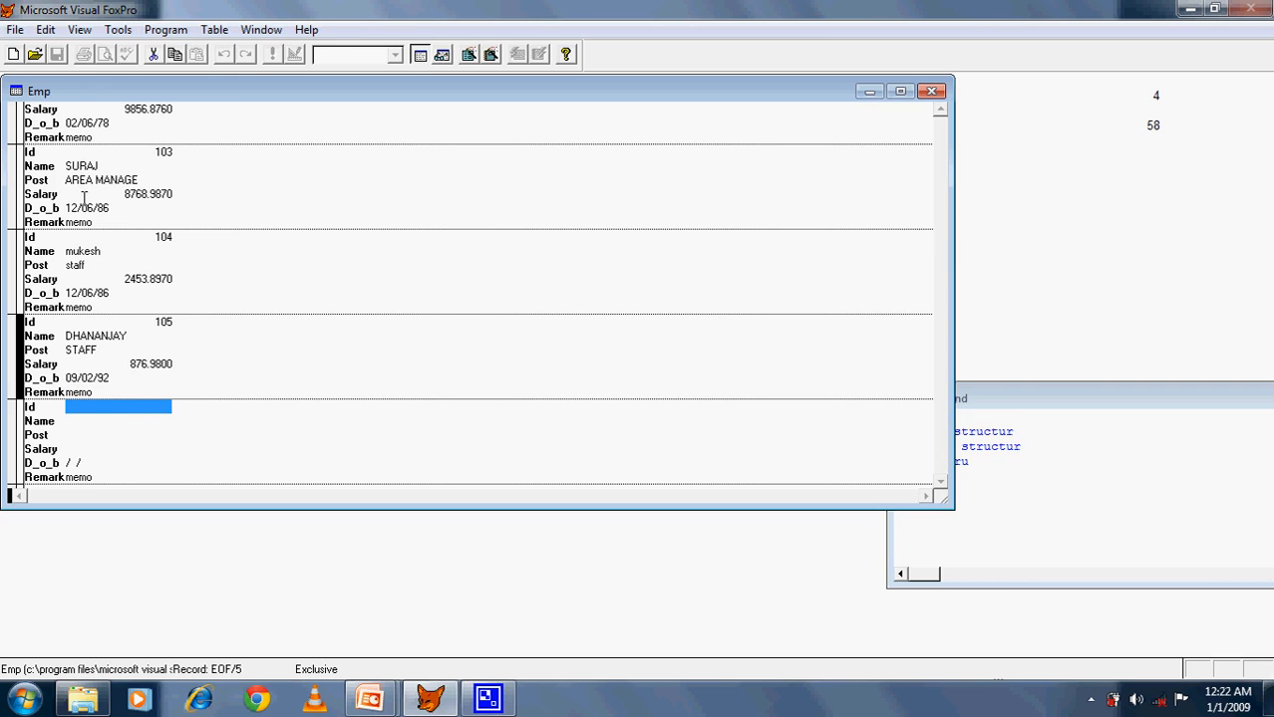
Step: Open the Remark memo of record 102 and move its window clear of the record fields
{"action": "left_click", "coordinate": [80, 138]}
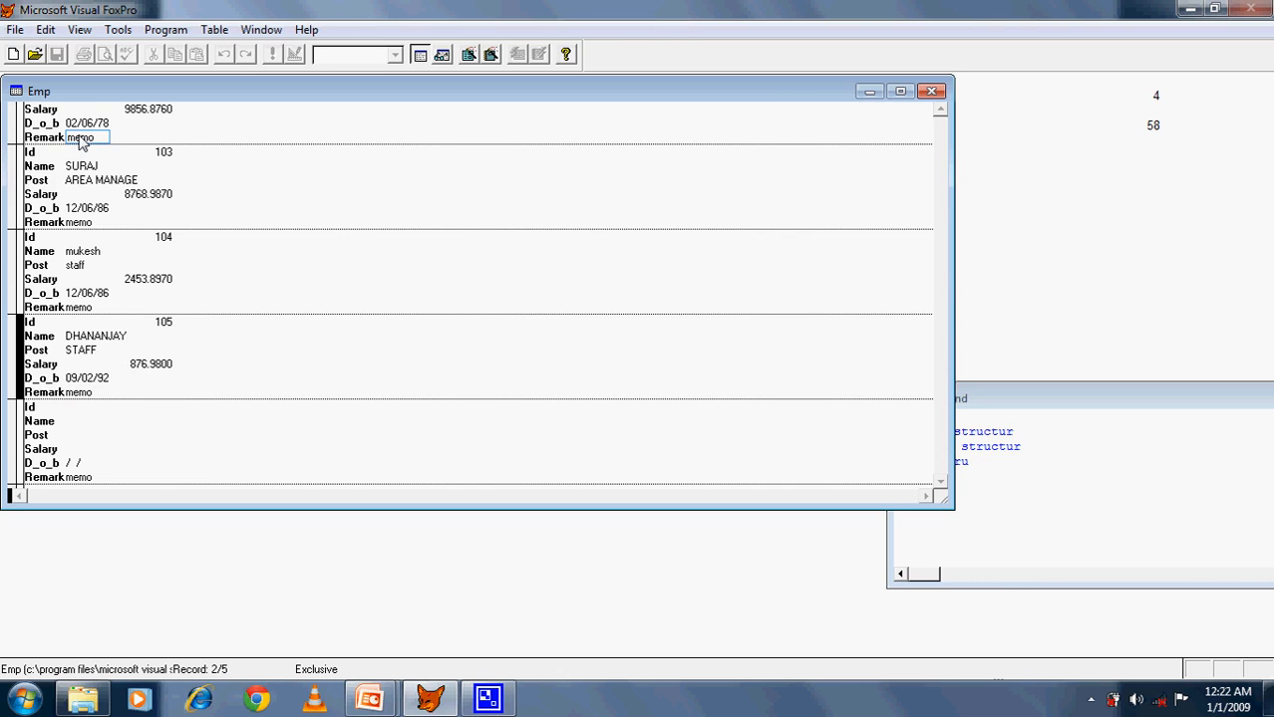
{"action": "double_click", "coordinate": [85, 142]}
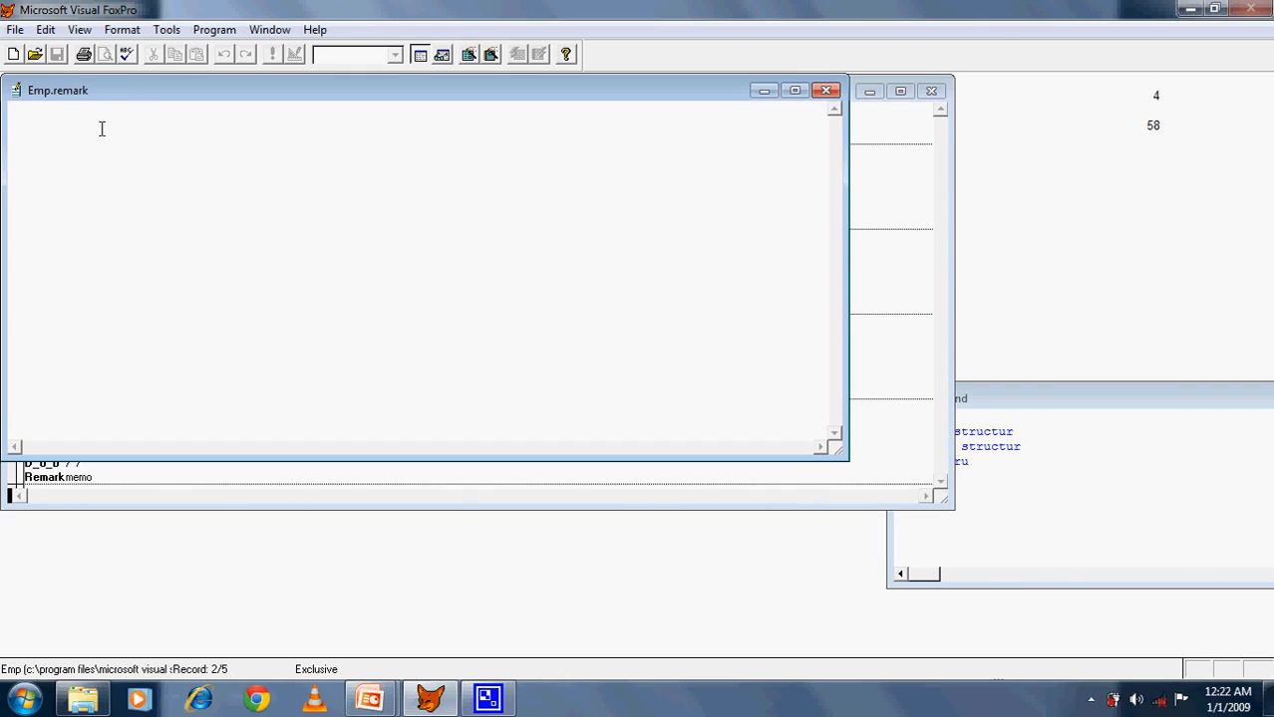
{"action": "left_click_drag", "start_coordinate": [128, 95], "coordinate": [406, 136]}
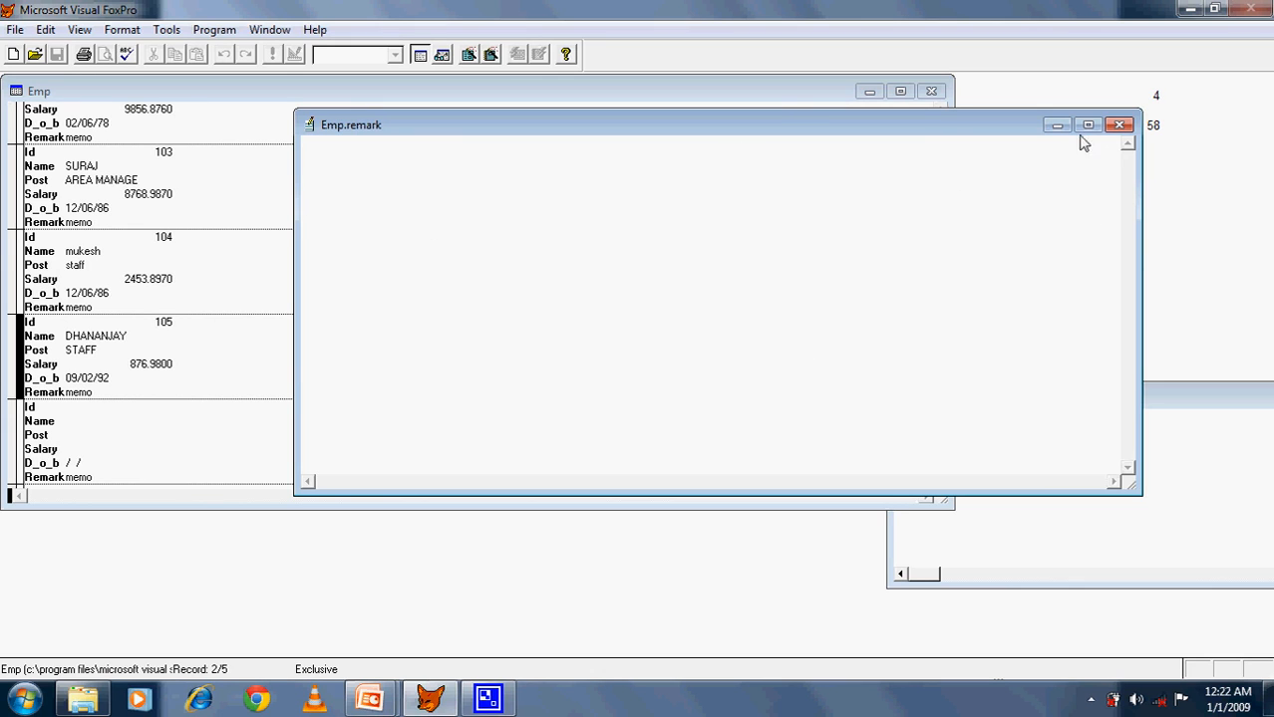
Step: Bring the Emp record list to the front and show its records from ID 101
{"action": "left_click", "coordinate": [809, 100]}
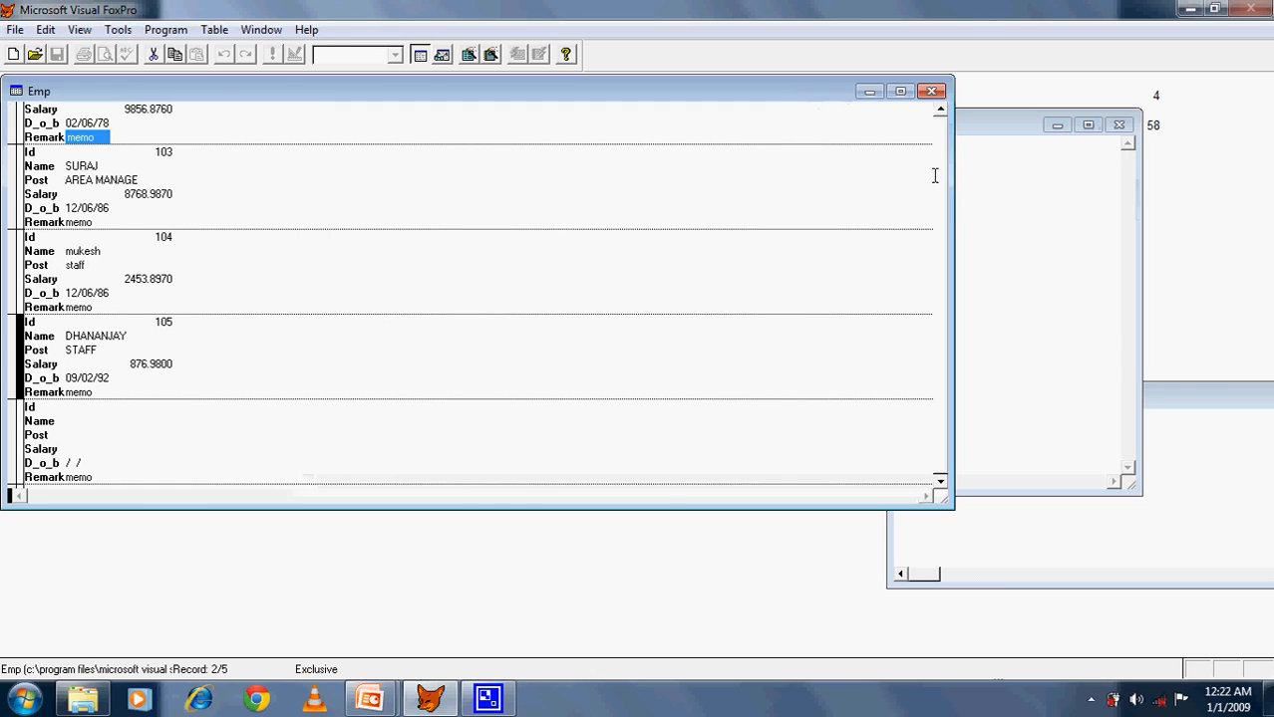
{"action": "left_click", "coordinate": [940, 109]}
{"action": "scroll", "coordinate": [349, 223], "scroll_direction": "up", "scroll_amount": 1}
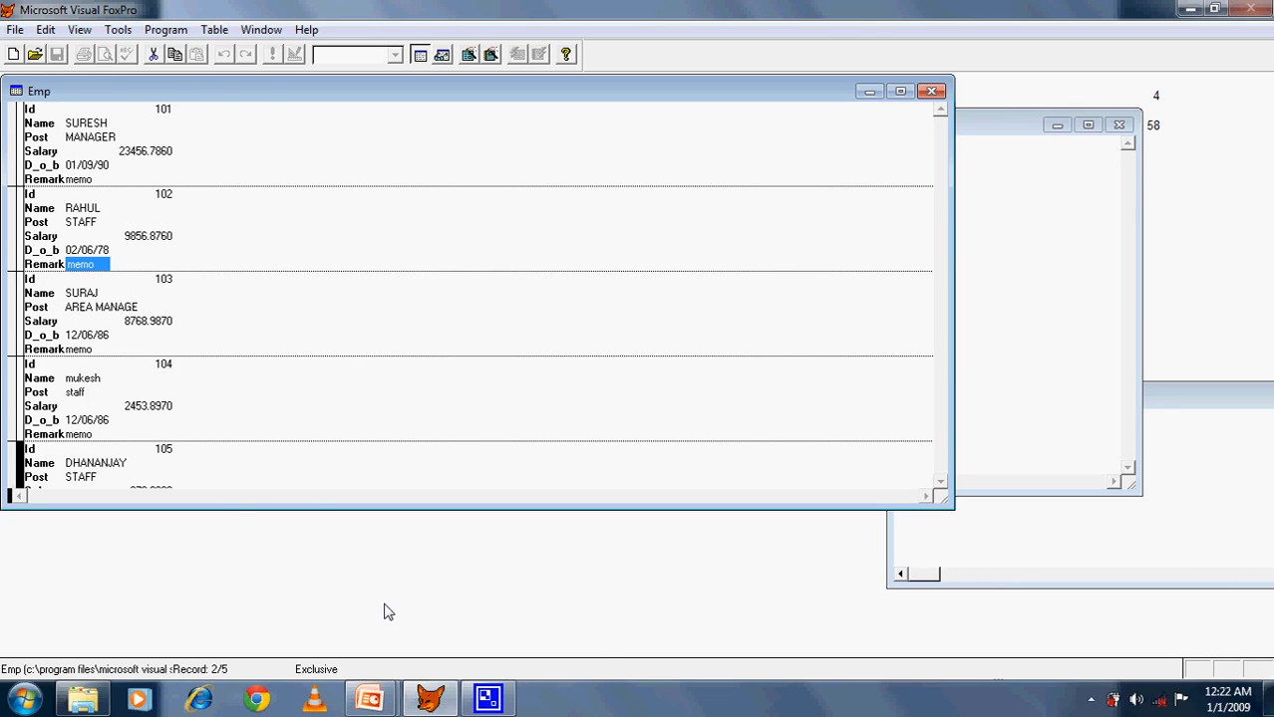
{"action": "right_click", "coordinate": [487, 699]}
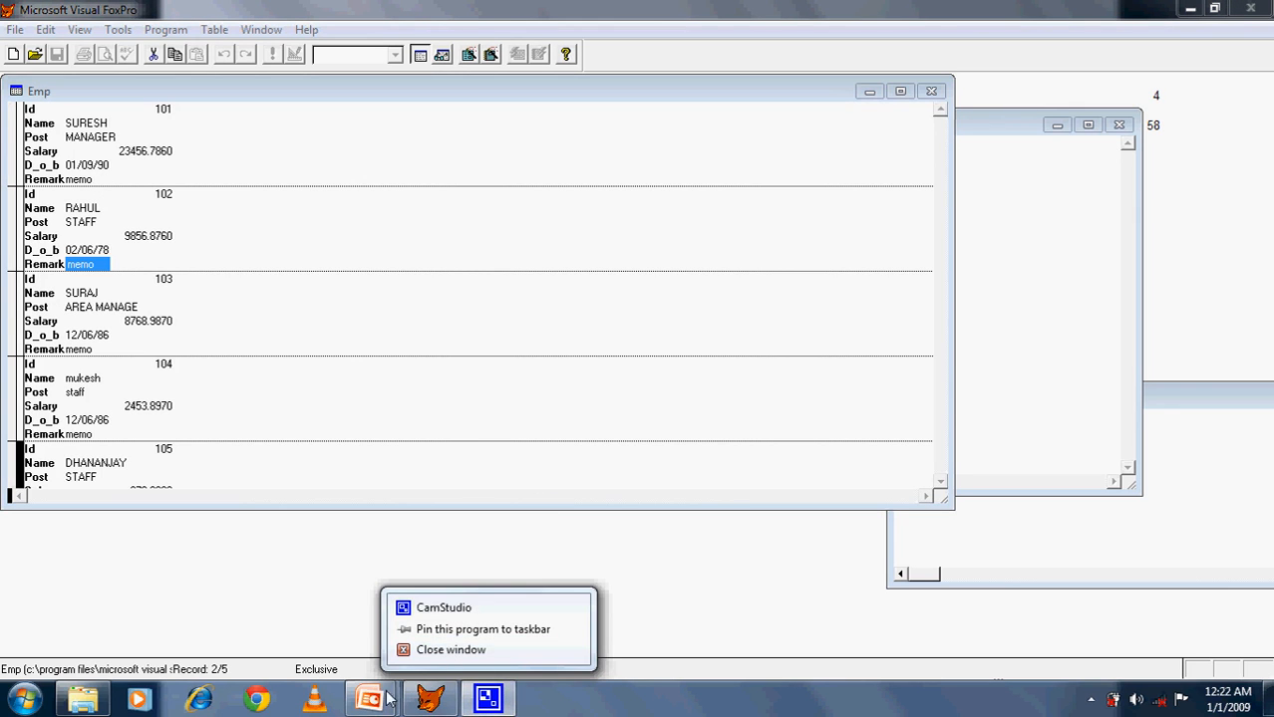
{"action": "left_click", "coordinate": [434, 703]}
Step: Enter "hello this is my data" in record 102's open Remark memo, then save and close it
{"action": "left_click", "coordinate": [1101, 213]}
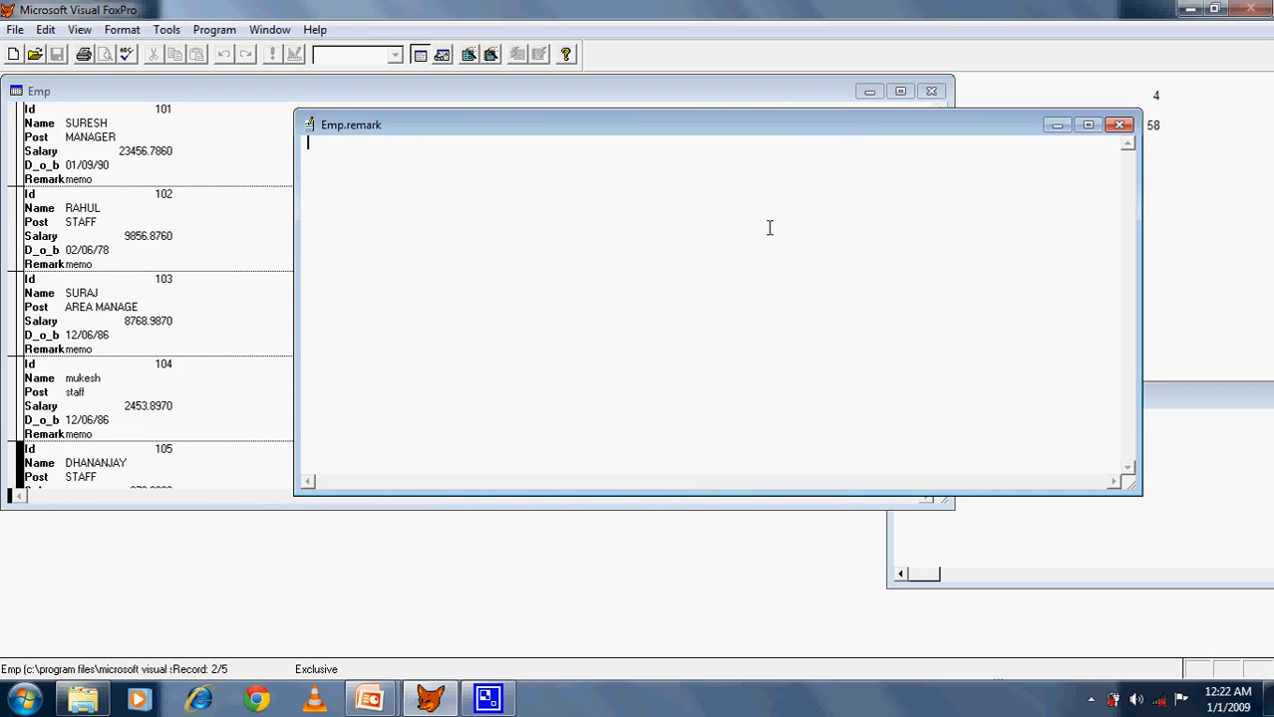
{"action": "type", "text": "hello this is my data"}
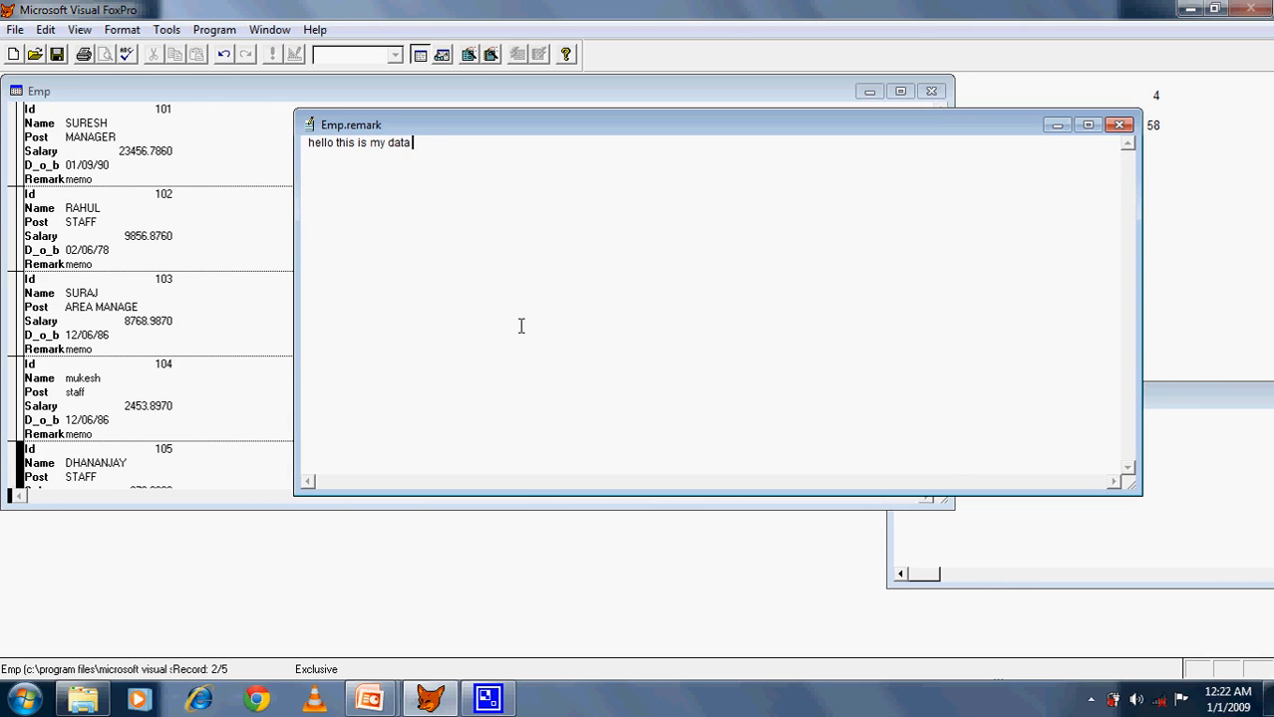
{"action": "key", "text": "ctrl+w"}
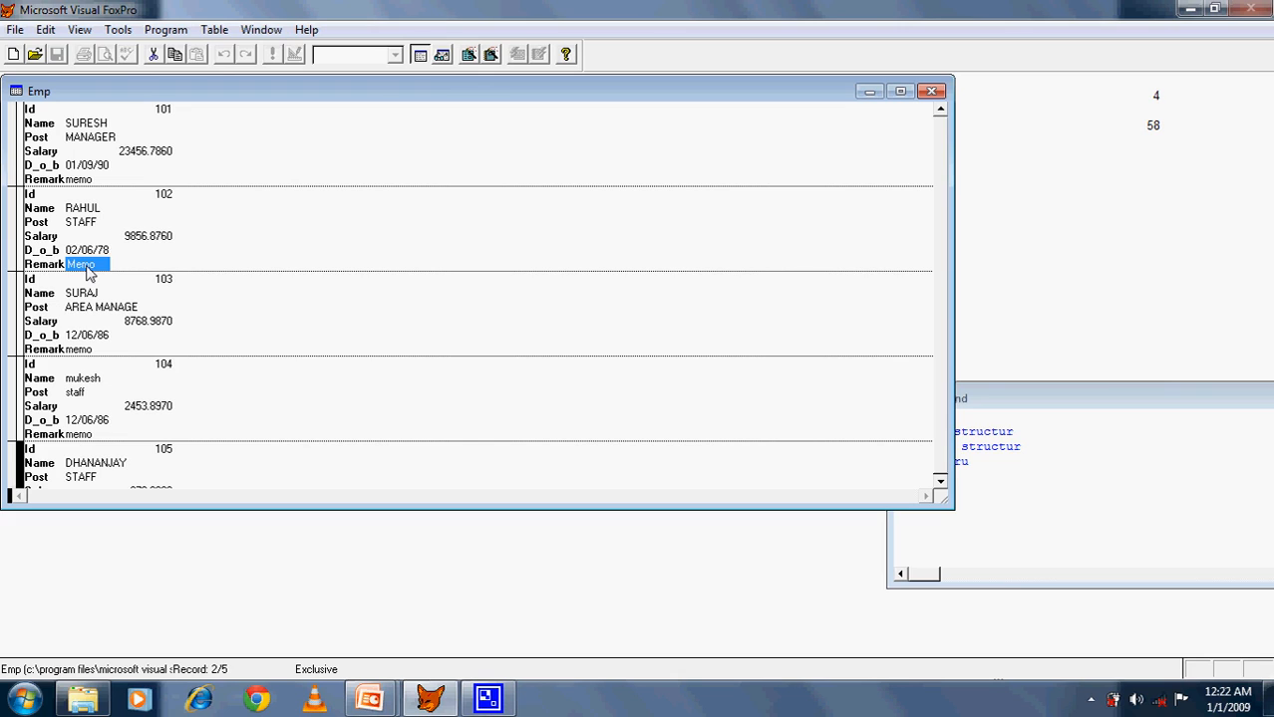
Step: Fill record 101's Remark memo with "hello i am" plus the employee's first name, and save it
{"action": "left_click", "coordinate": [82, 179]}
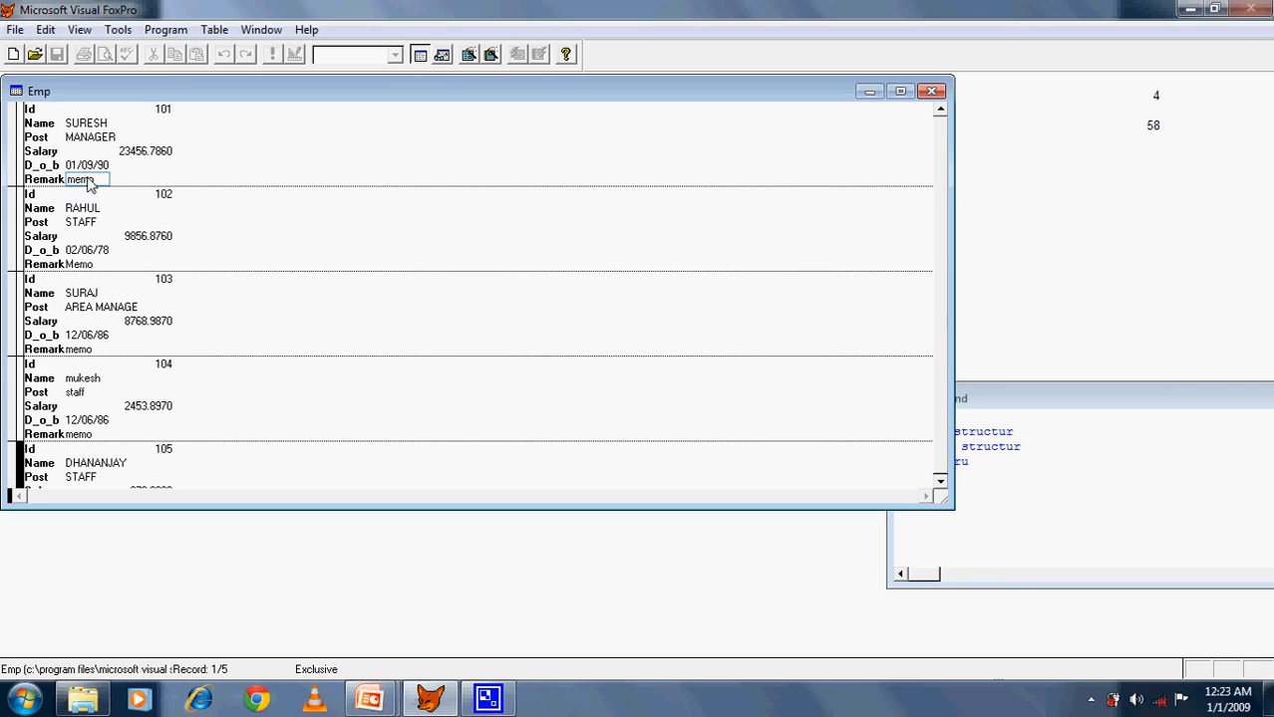
{"action": "double_click", "coordinate": [92, 181]}
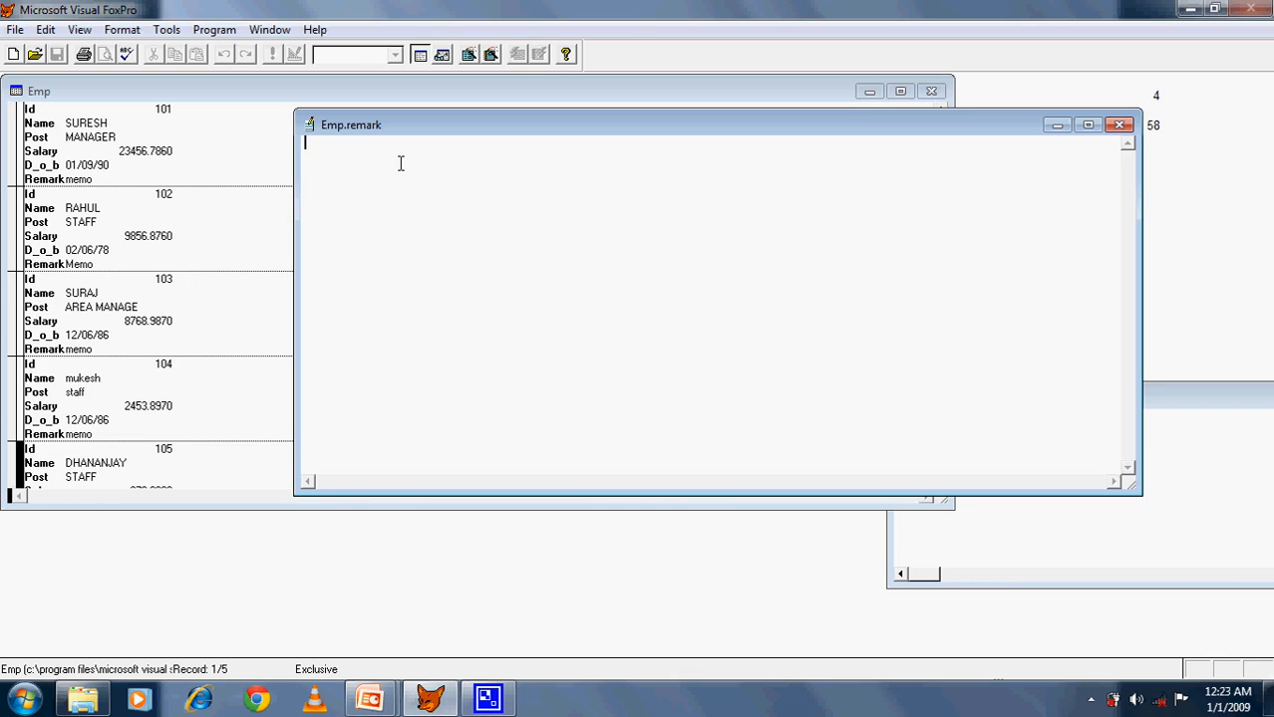
{"action": "type", "text": "hello i am suresh"}
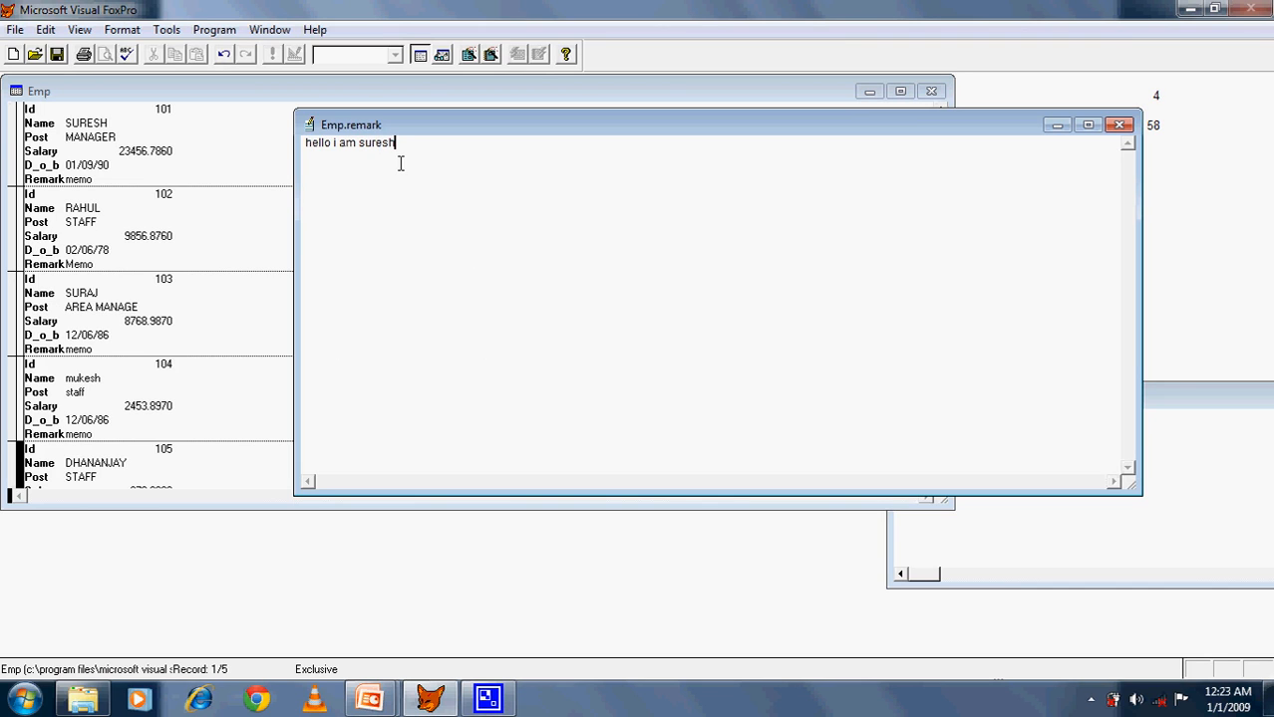
{"action": "key", "text": "ctrl+s"}
{"action": "key", "text": "ctrl+w"}
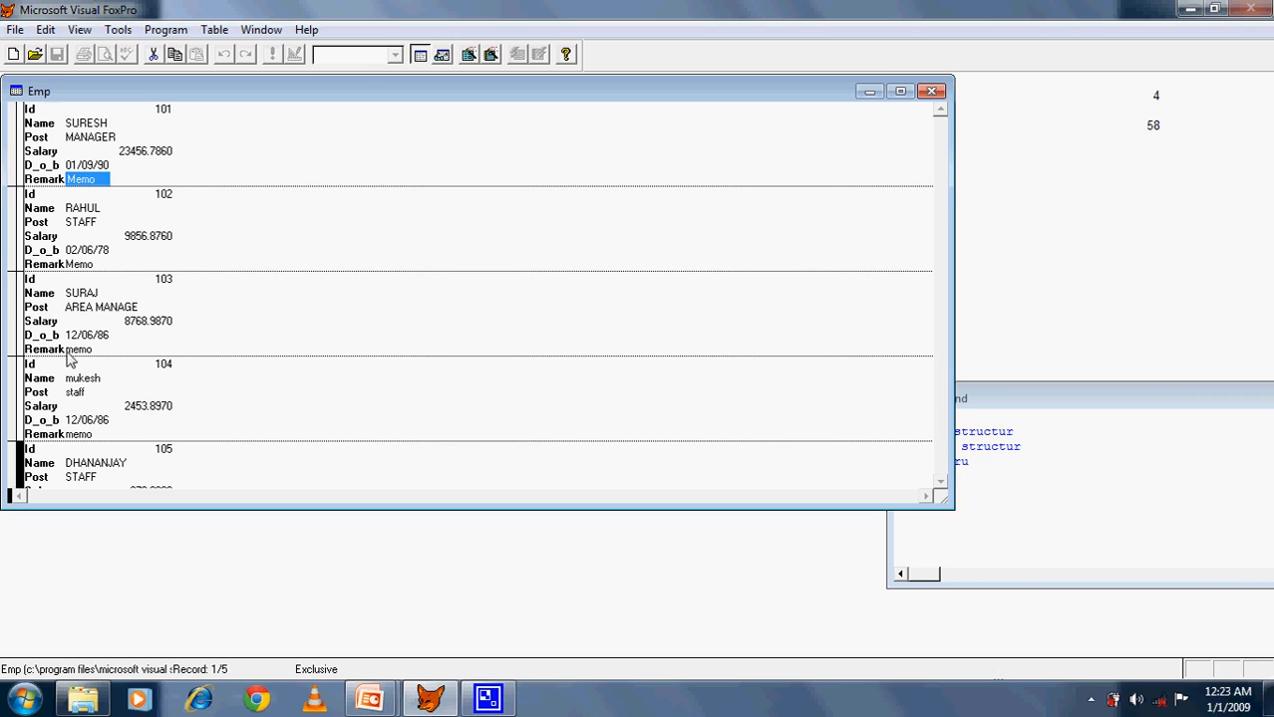
Step: Fill record 103's Remark memo with "hello i am" plus that employee's first name, and save it
{"action": "left_click", "coordinate": [87, 349]}
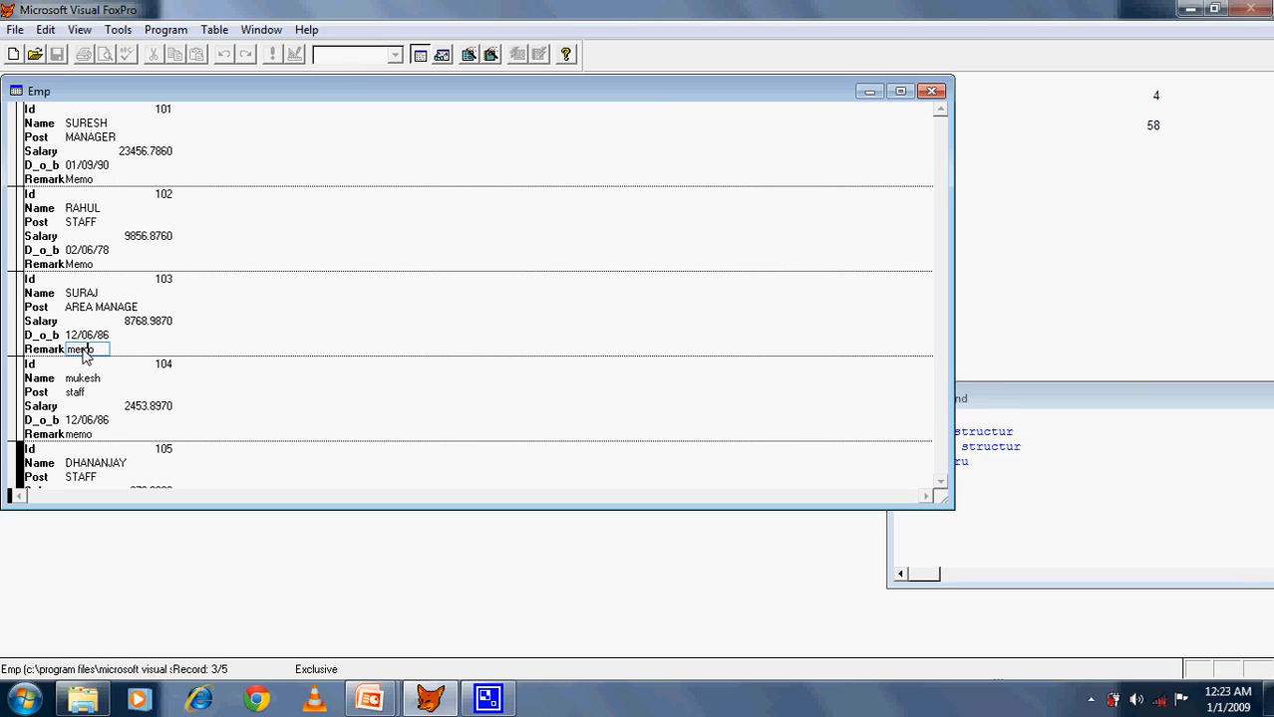
{"action": "double_click", "coordinate": [86, 350]}
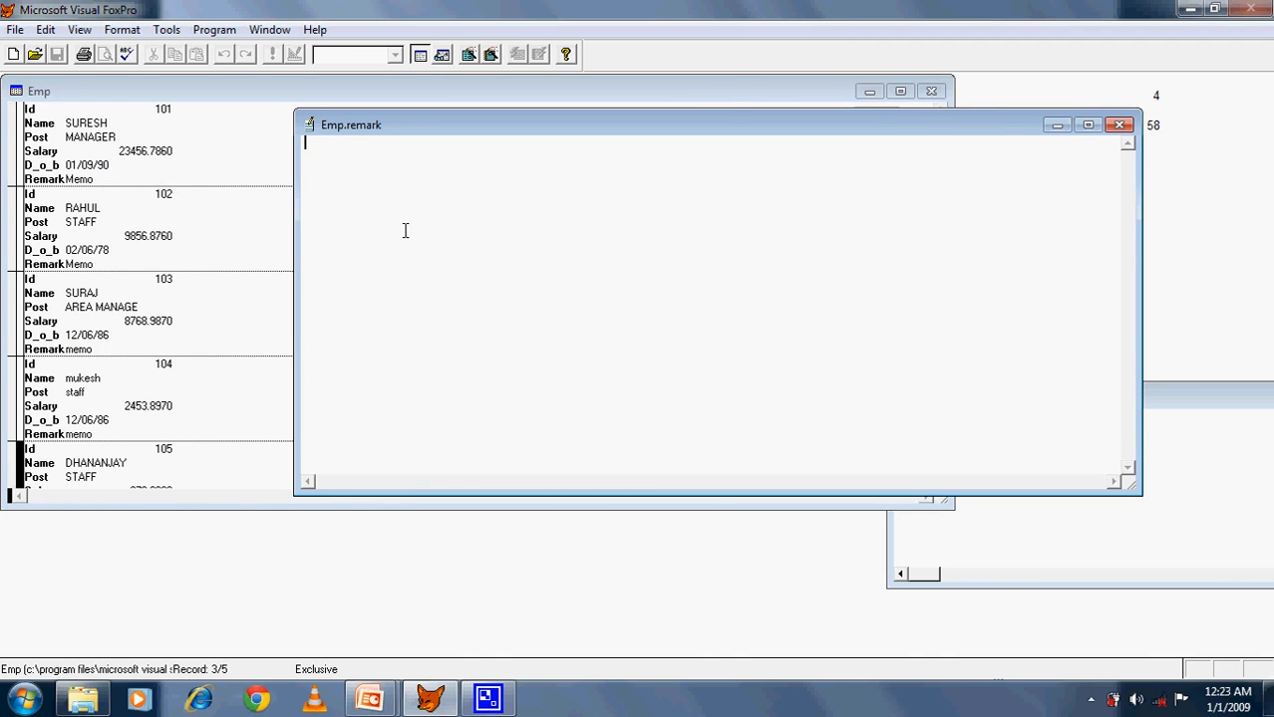
{"action": "type", "text": "hello i am suraj"}
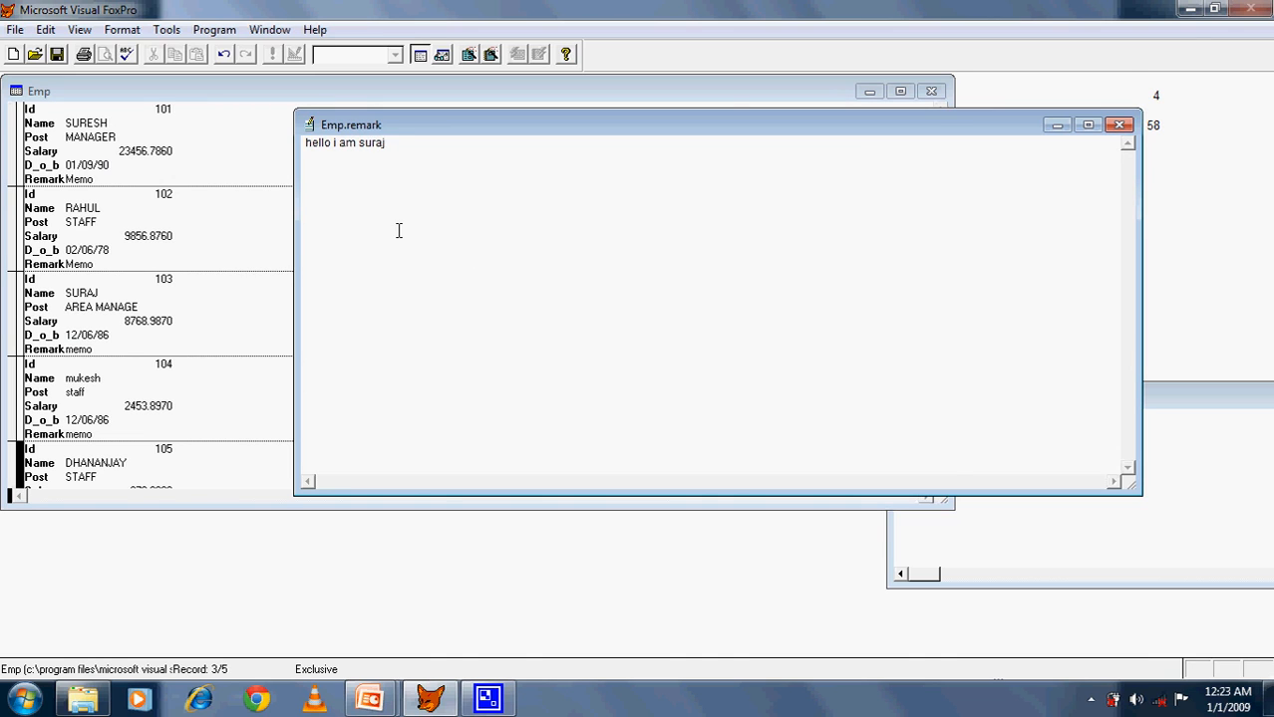
{"action": "key", "text": "ctrl+w"}
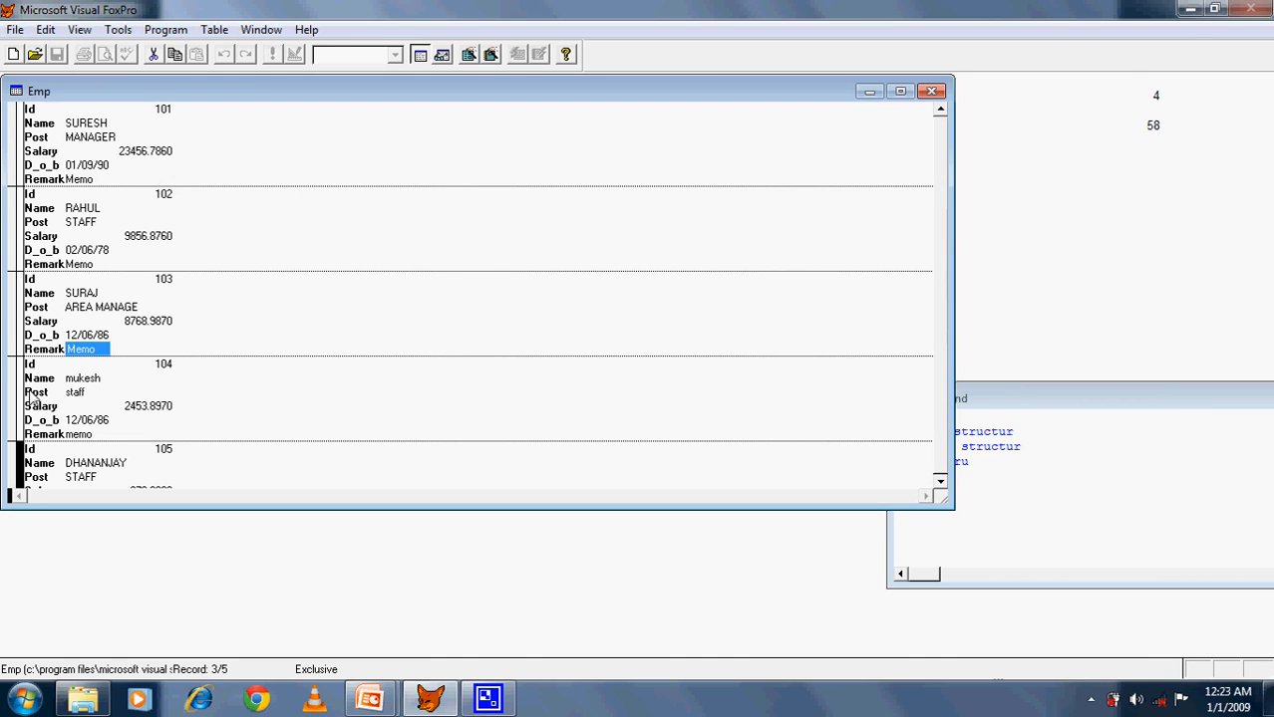
Step: Fill record 104's Remark memo with "hello i am" plus that employee's first name and a line break, and save it
{"action": "double_click", "coordinate": [75, 435]}
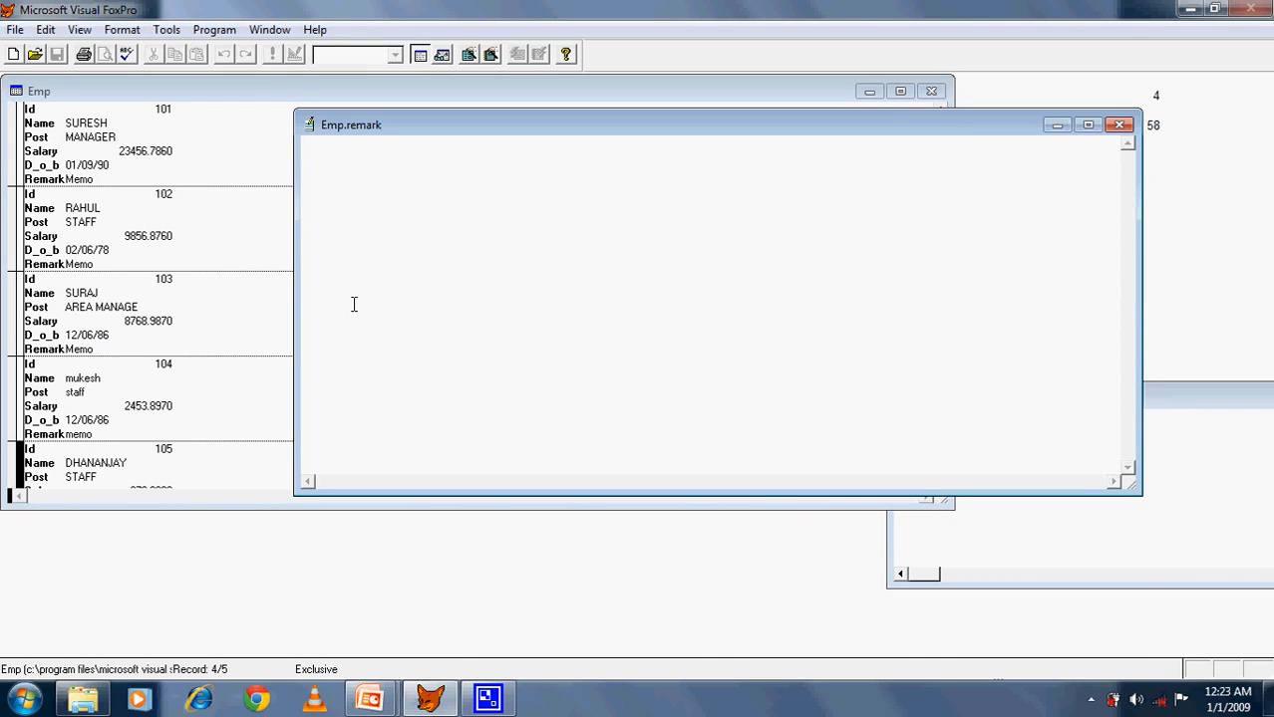
{"action": "type", "text": "hello i am mukehs"}
{"action": "key", "text": "Return"}
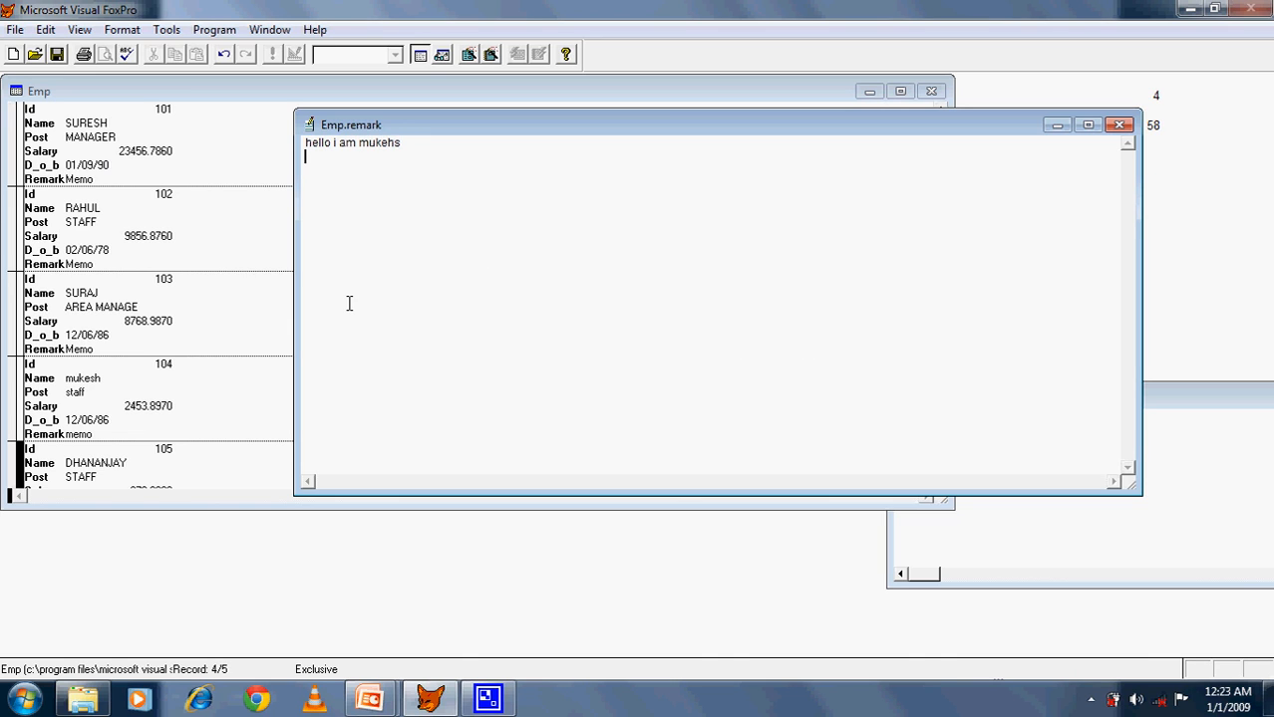
{"action": "key", "text": "ctrl+w"}
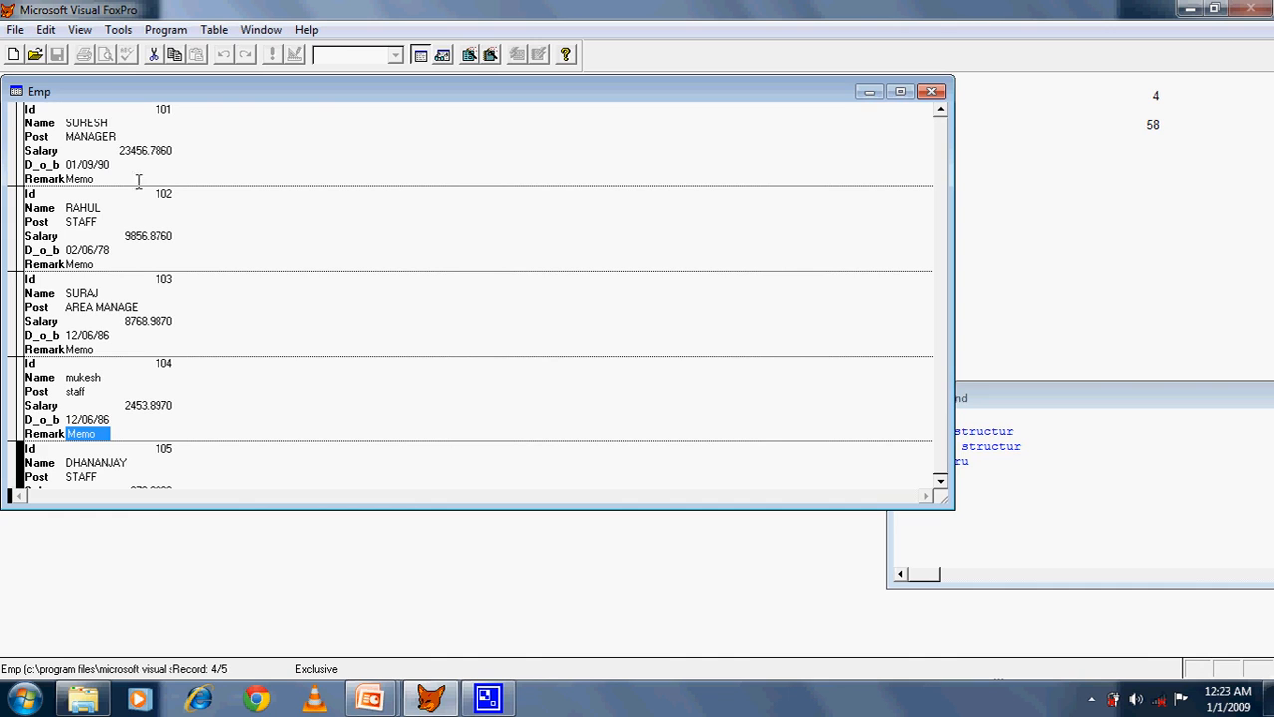
Step: Save and close the Emp record window, and run "list remark" to output the memo contents
{"action": "left_click", "coordinate": [382, 172]}
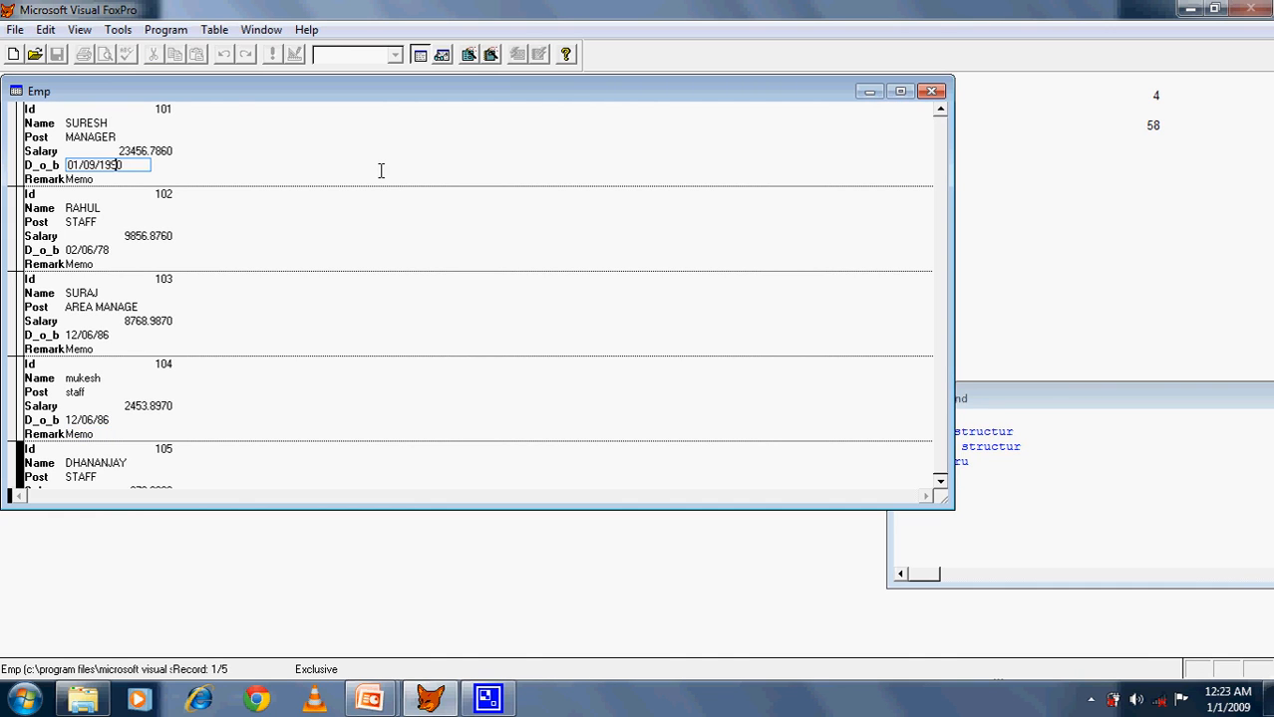
{"action": "key", "text": "ctrl+w"}
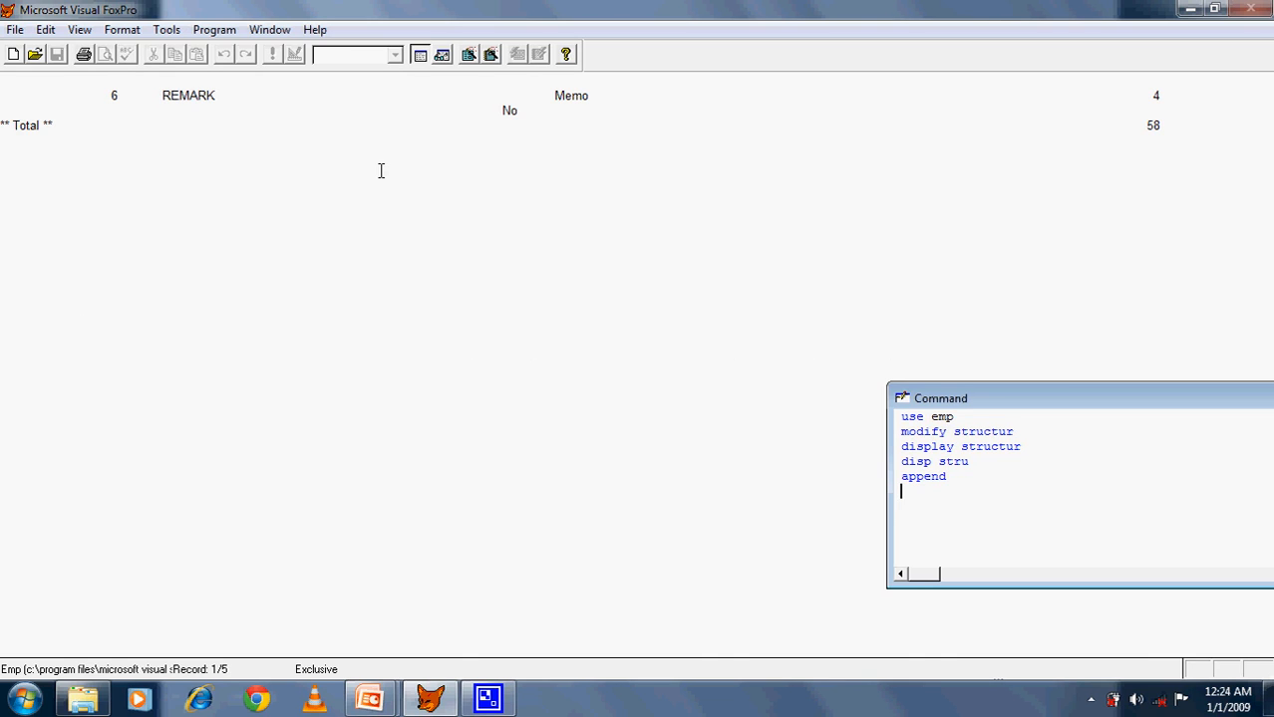
{"action": "type", "text": "list"}
{"action": "type", "text": "remark"}
{"action": "key", "text": "Return"}
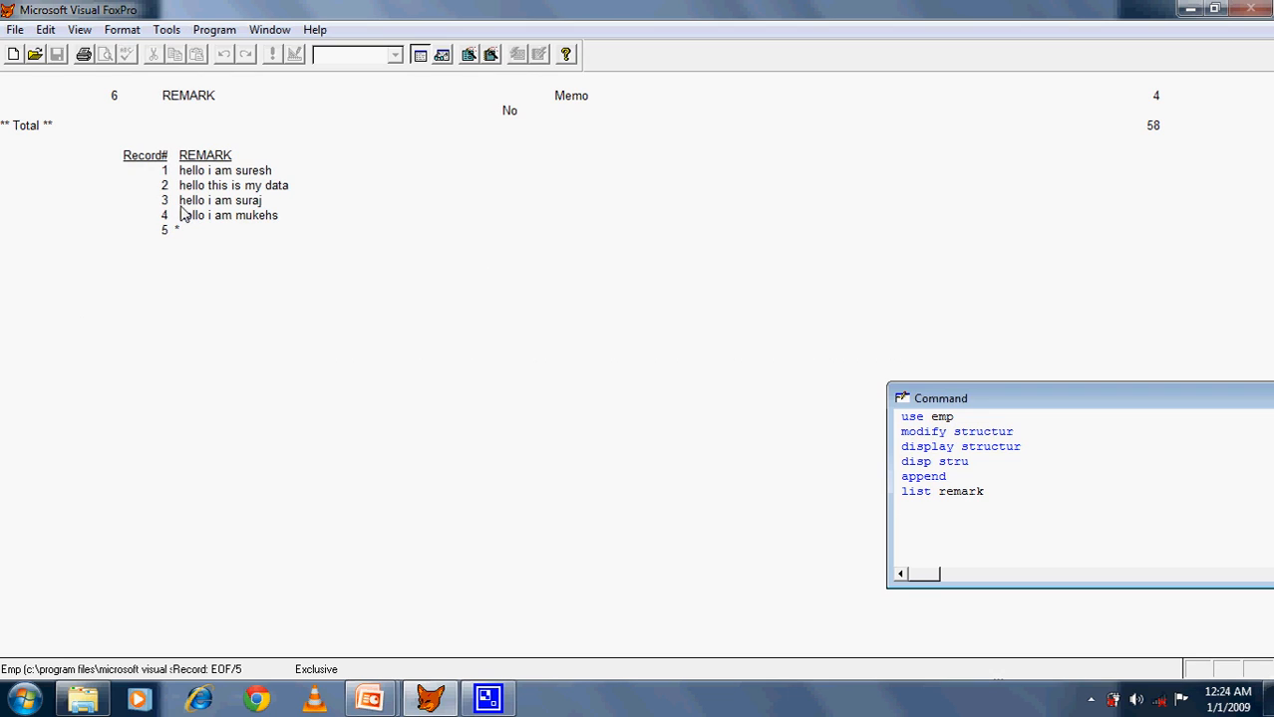
Step: List the name and remark fields without record numbers using "list off name, remark"
{"action": "type", "text": "list"}
{"action": "key", "text": "BackSpace"}
{"action": "key", "text": "BackSpace"}
{"action": "key", "text": "BackSpace"}
{"action": "type", "text": "st off"}
{"action": "type", "text": "name"}
{"action": "type", "text": "re"}
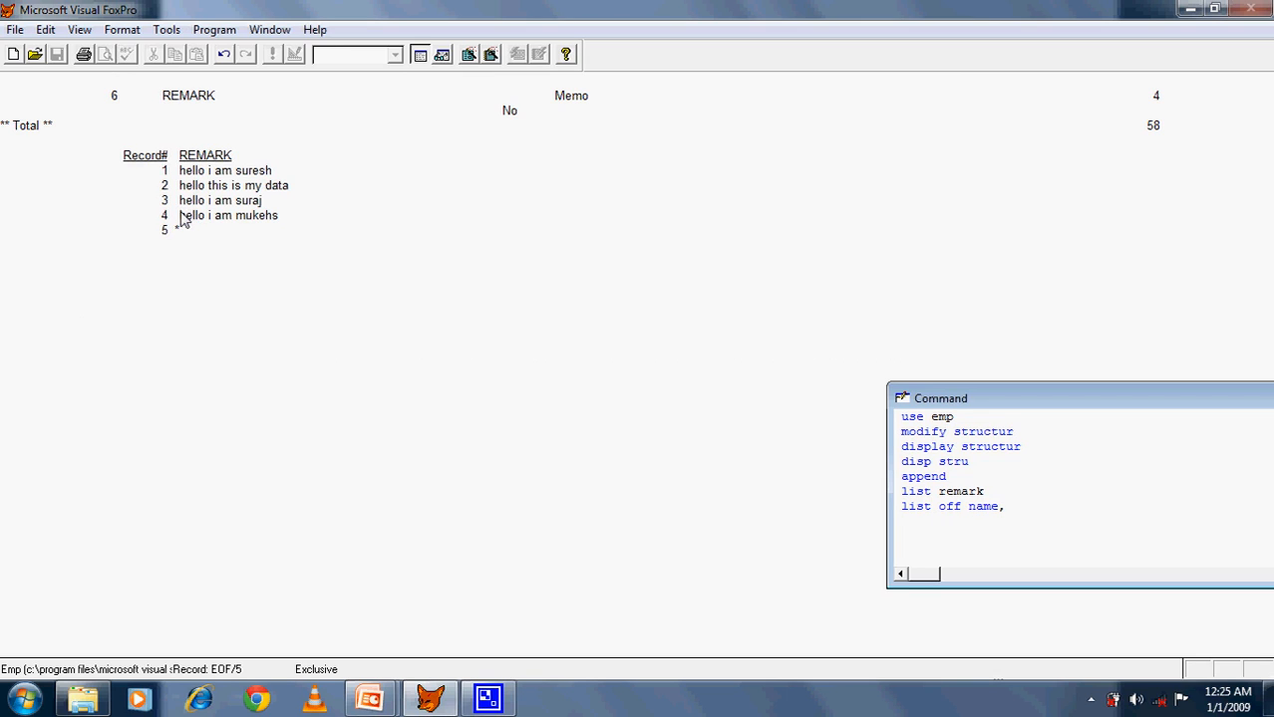
{"action": "type", "text": "mark"}
{"action": "key", "text": "Return"}
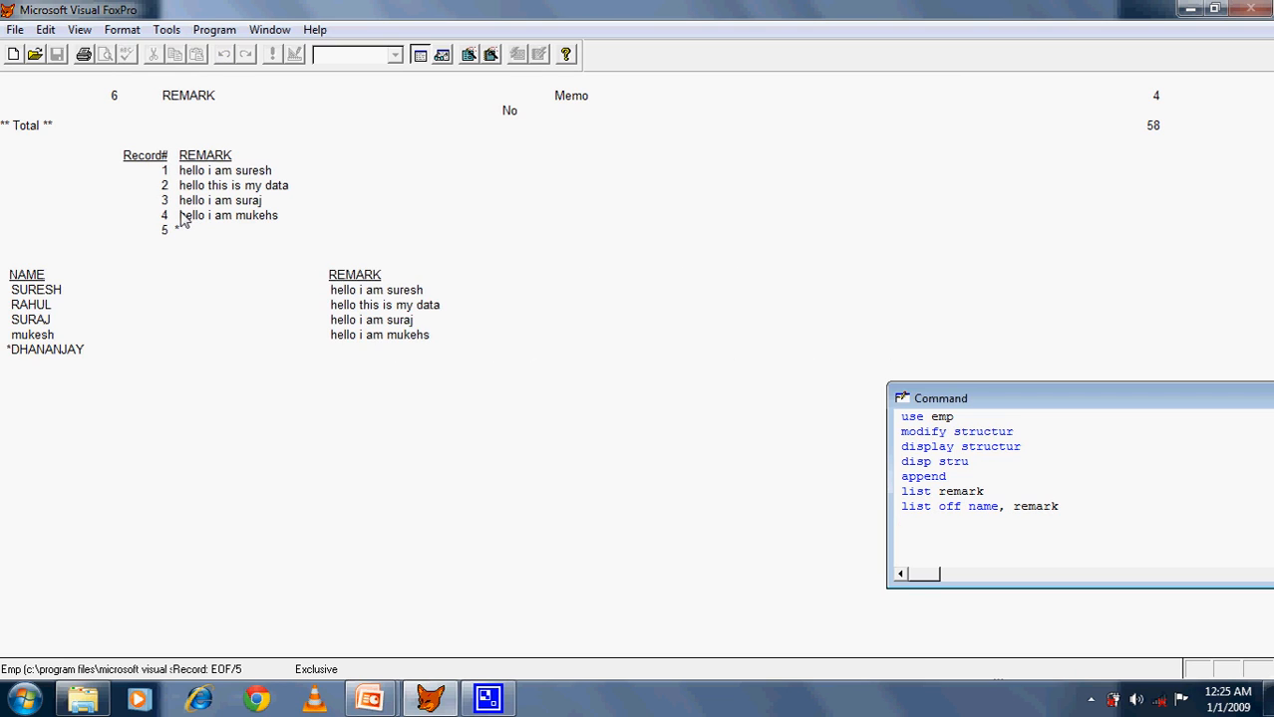